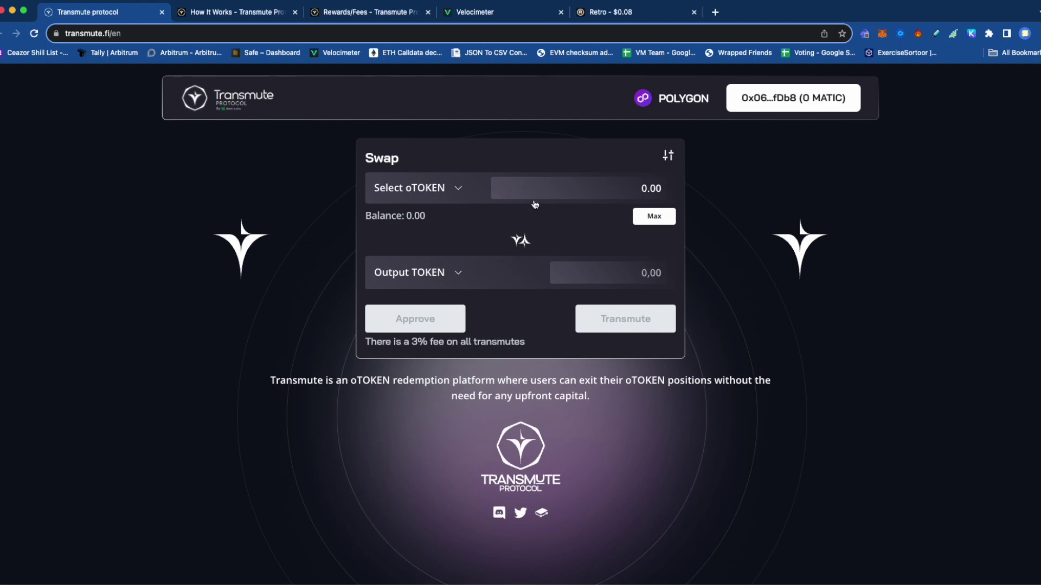
Highlight the Transmute description paragraph, clear the selection, and switch to the Velocimeter site.
left_click_drag(606, 398, 260, 381)
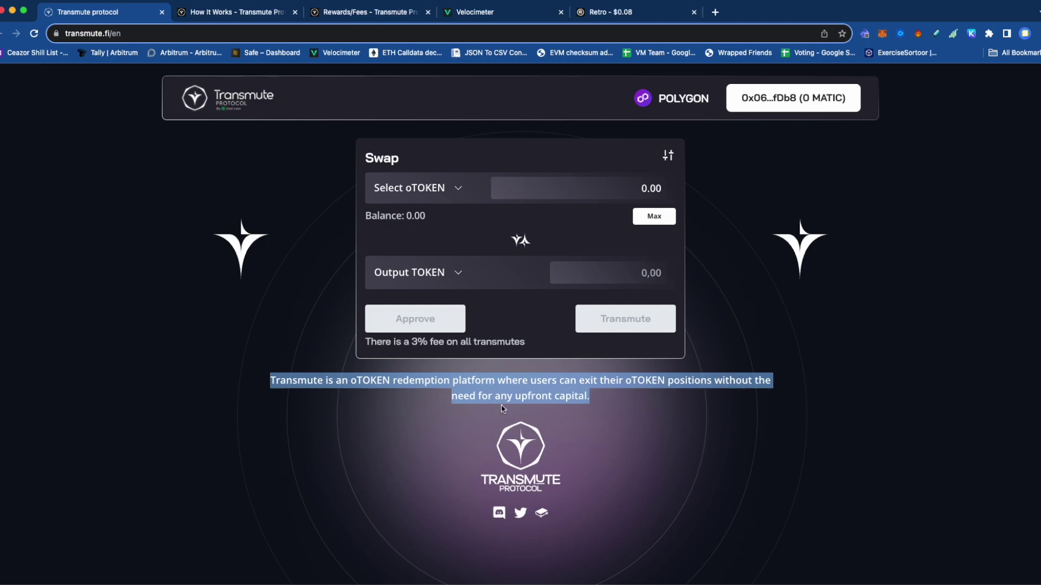
left_click(605, 415)
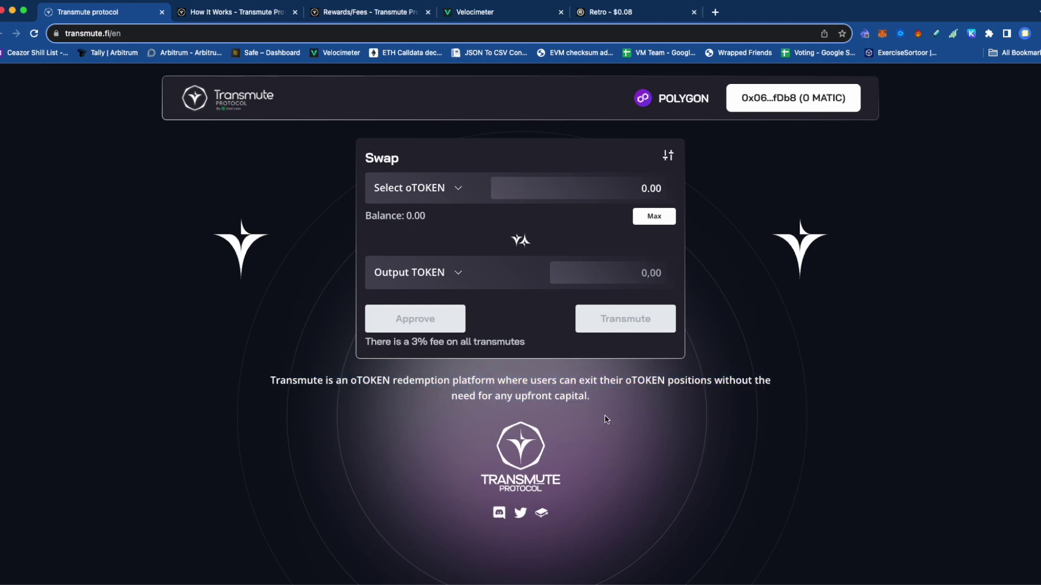
left_click(475, 12)
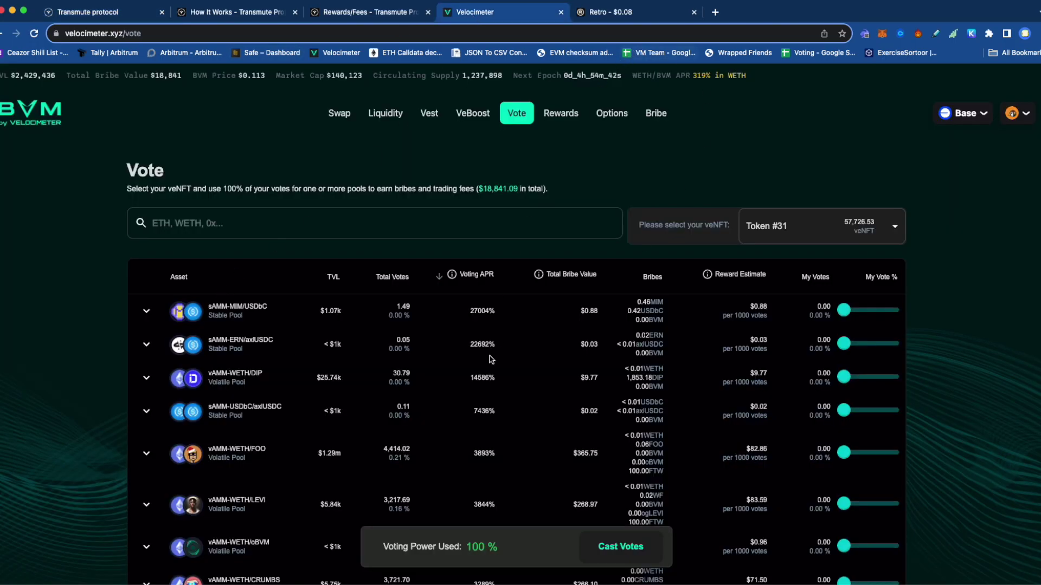
Open Velocimeter's Liquidity Pools list of oBVM-earning pools, then switch to Retro's liquidity page.
mouse_move(482, 284)
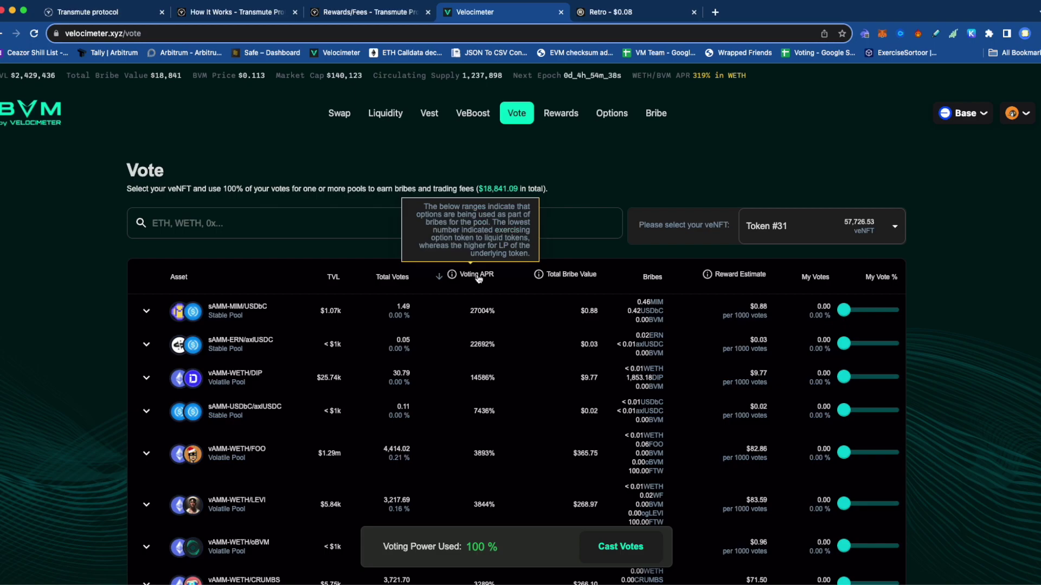
left_click(385, 113)
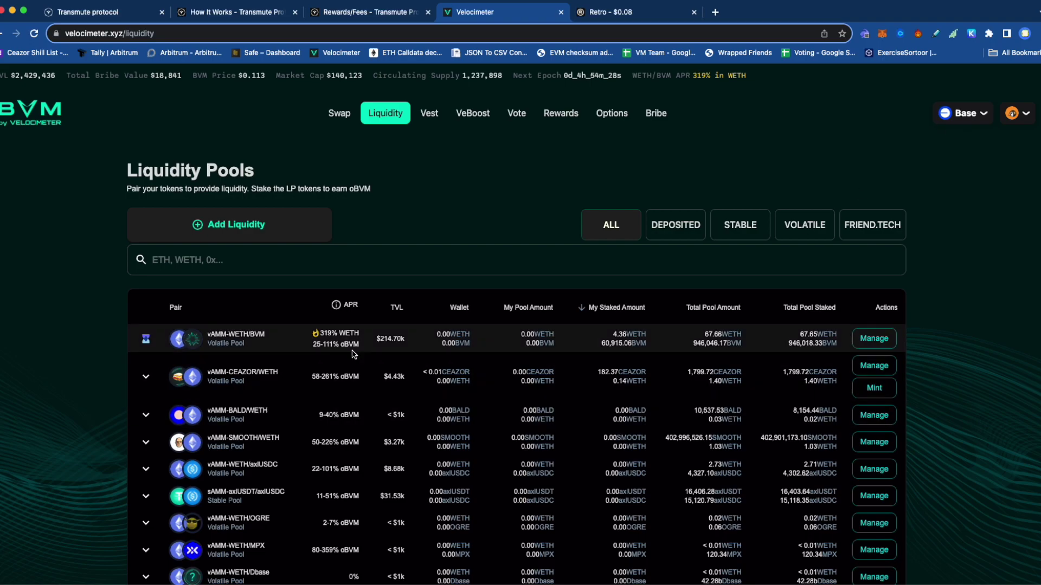
left_click(639, 13)
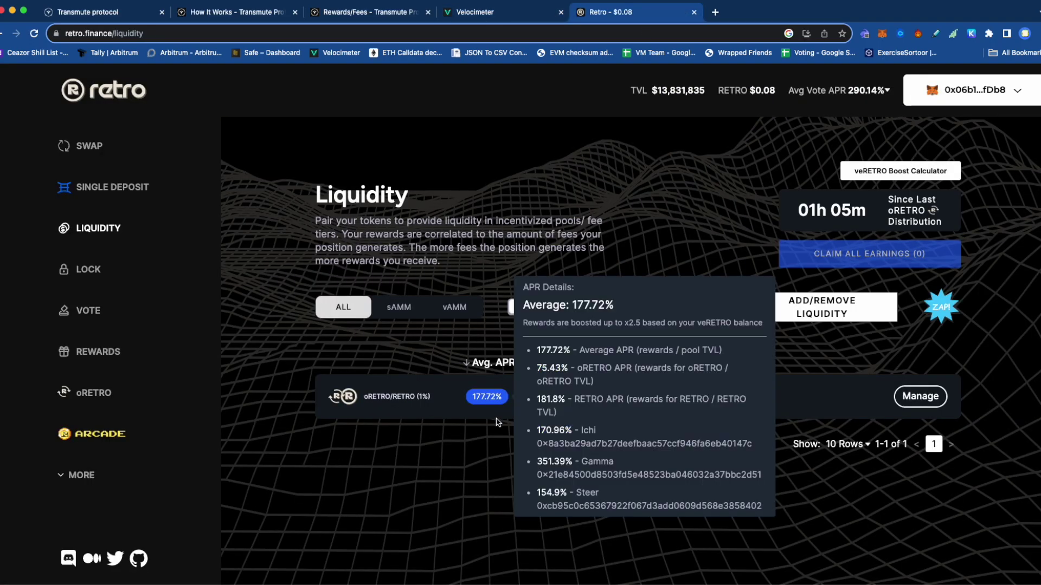
Read the oRETRO/RETRO pool's 177.72% APR details, then go back to Velocimeter's liquidity pools.
mouse_move(479, 401)
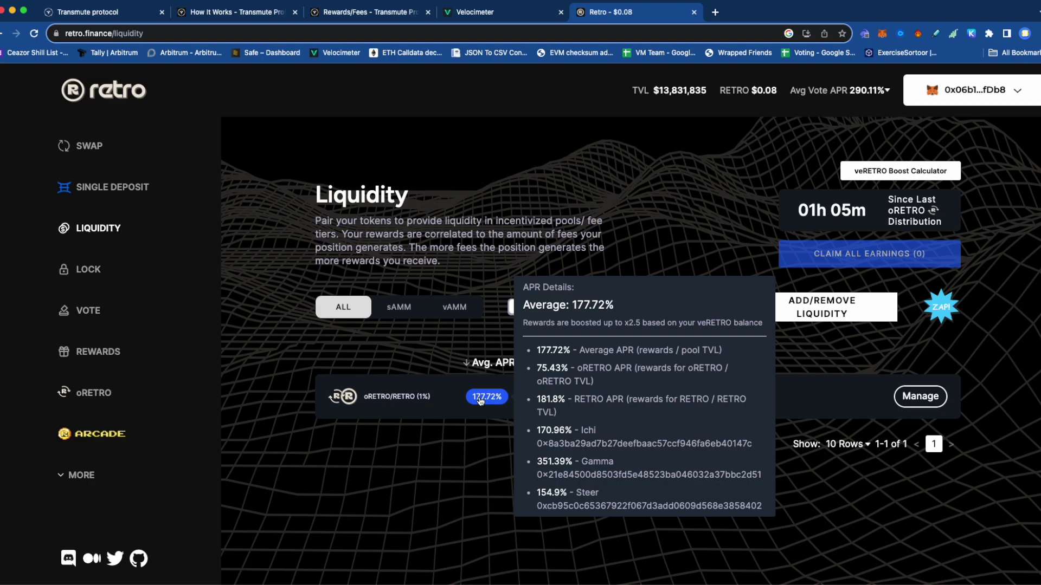
left_click(497, 12)
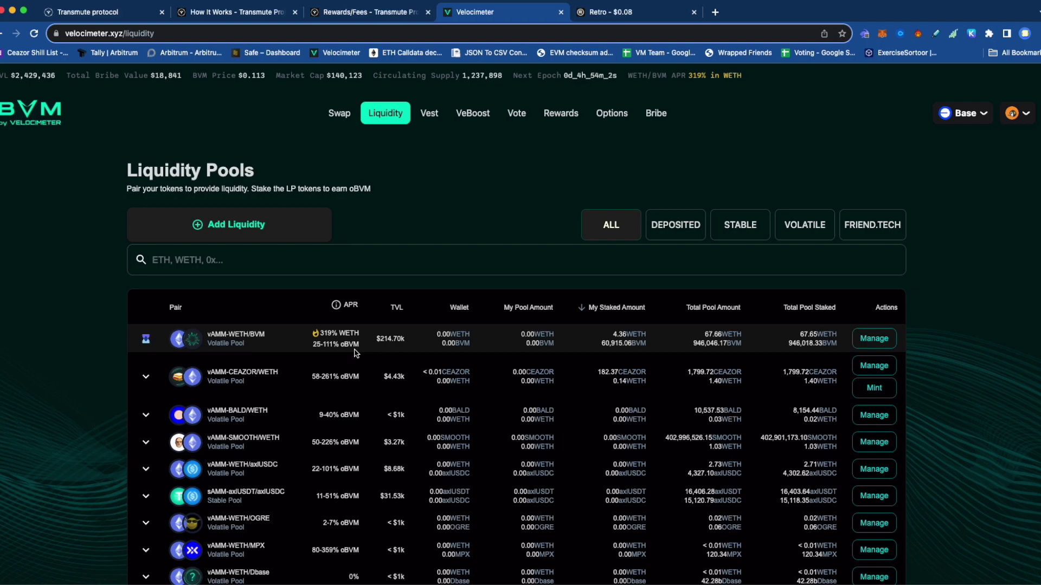
On Velocimeter's Options page, load the full 28,836.28 oBVM into BVM, then view the Transmute route's 3.00% fee.
left_click(610, 116)
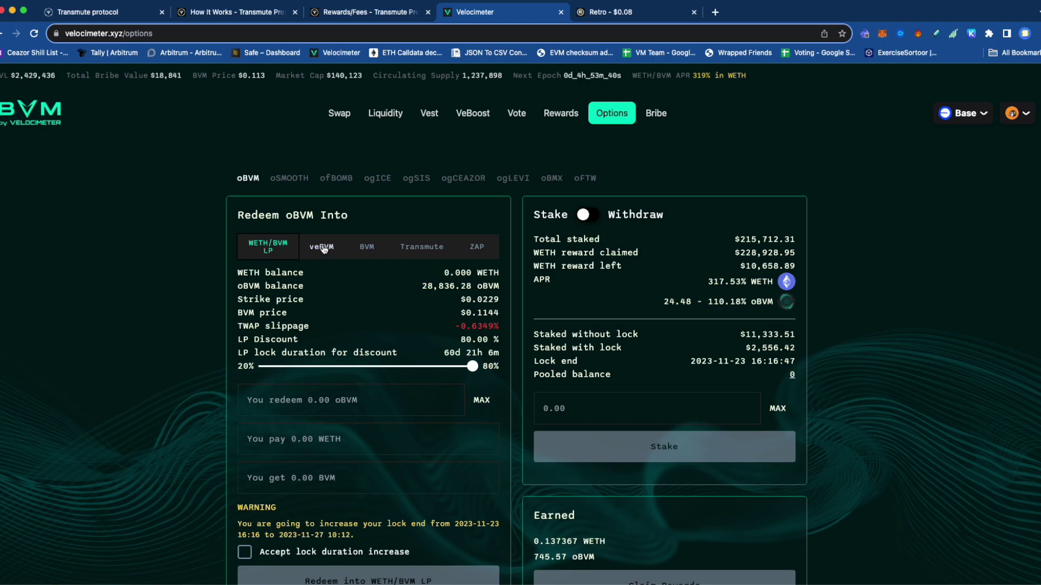
left_click(366, 248)
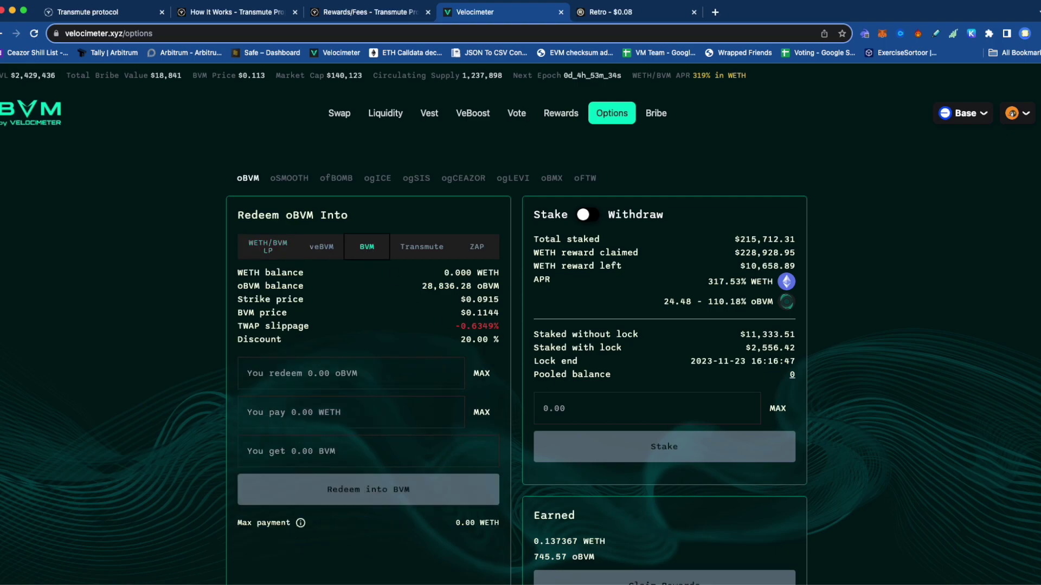
left_click(482, 374)
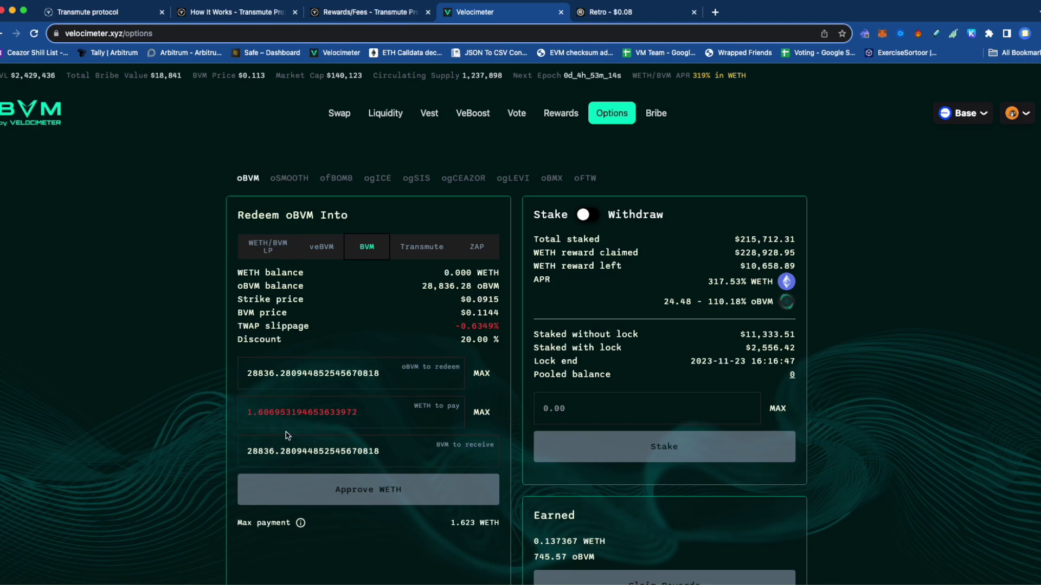
left_click(433, 250)
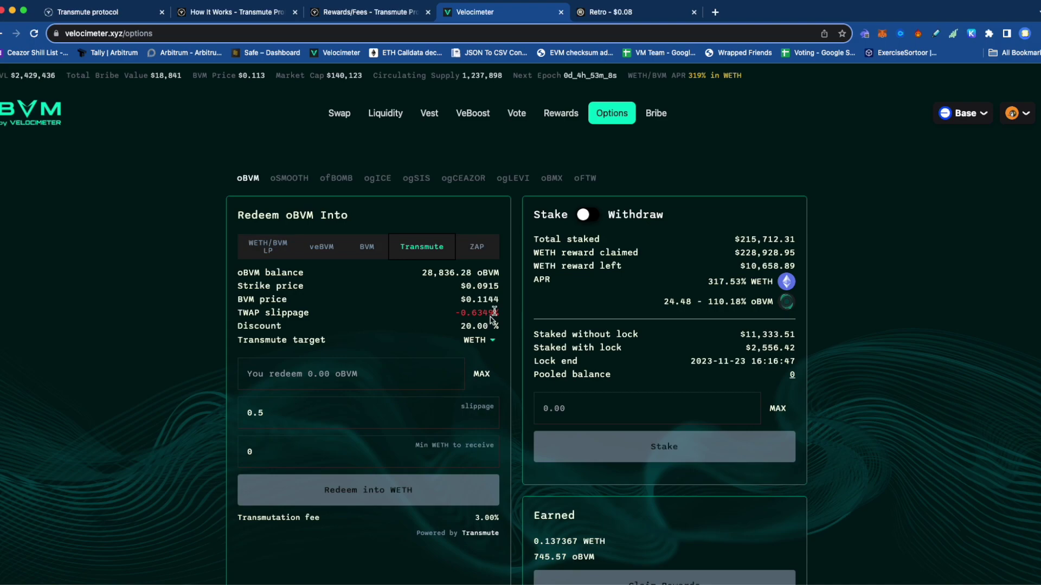
left_click(113, 12)
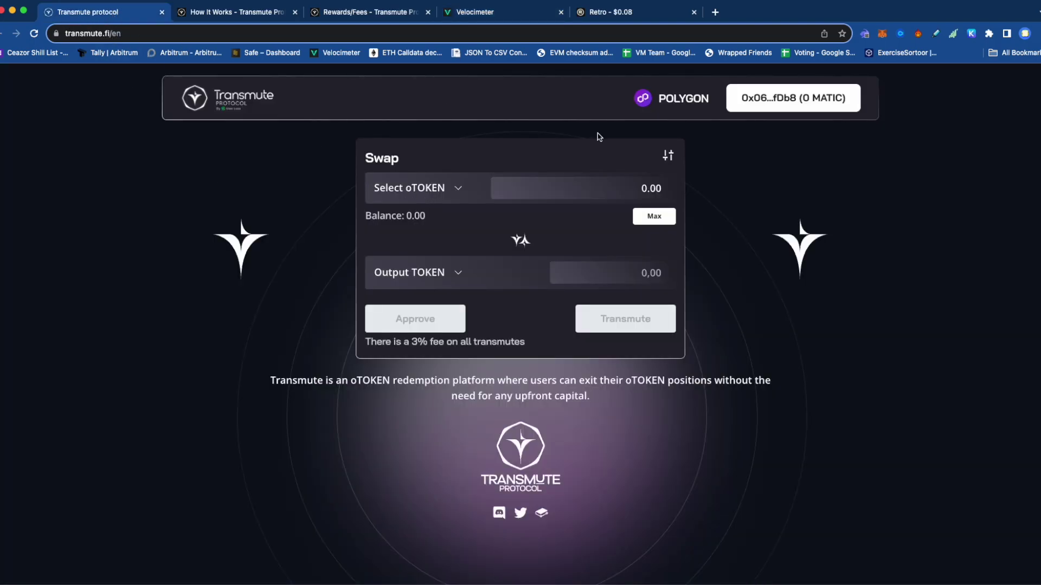
Set the swap to Base, redeem the full 28,836.28 oBVM balance, and list output tokens ETH, BVM, USDbc, mooBVM.
left_click(674, 106)
left_click(664, 139)
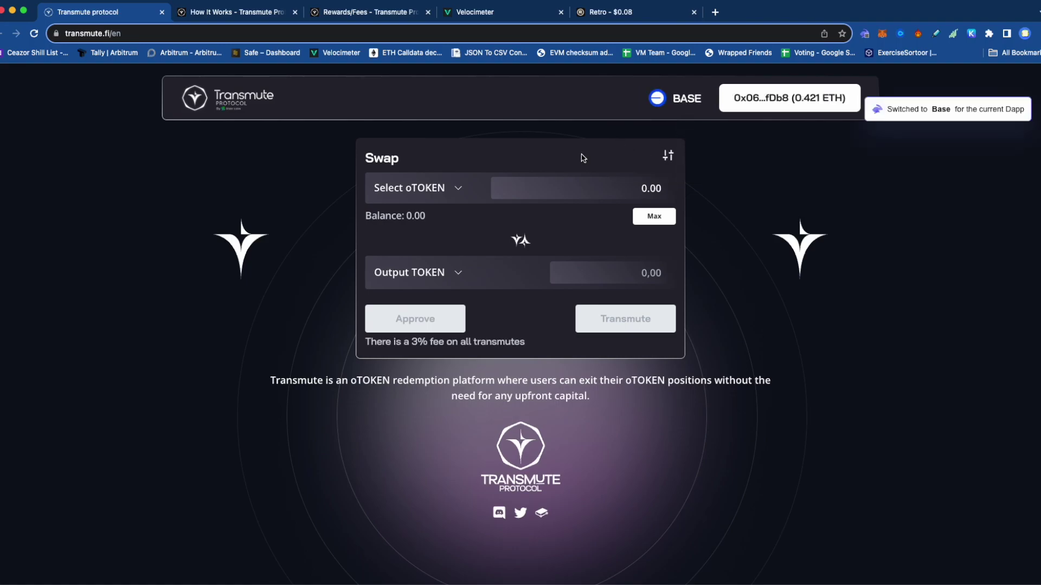
left_click(444, 194)
left_click(469, 238)
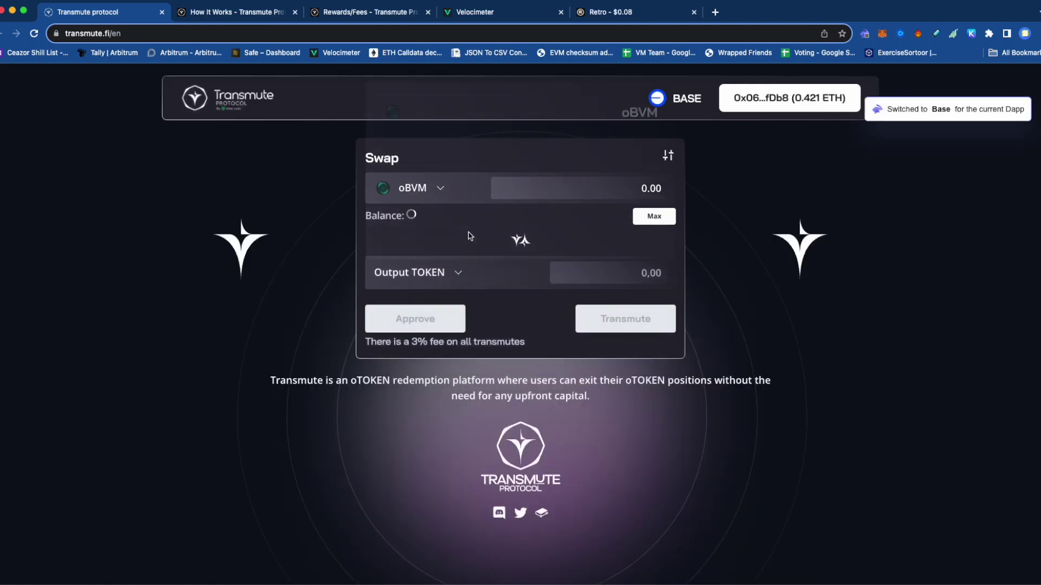
left_click(650, 217)
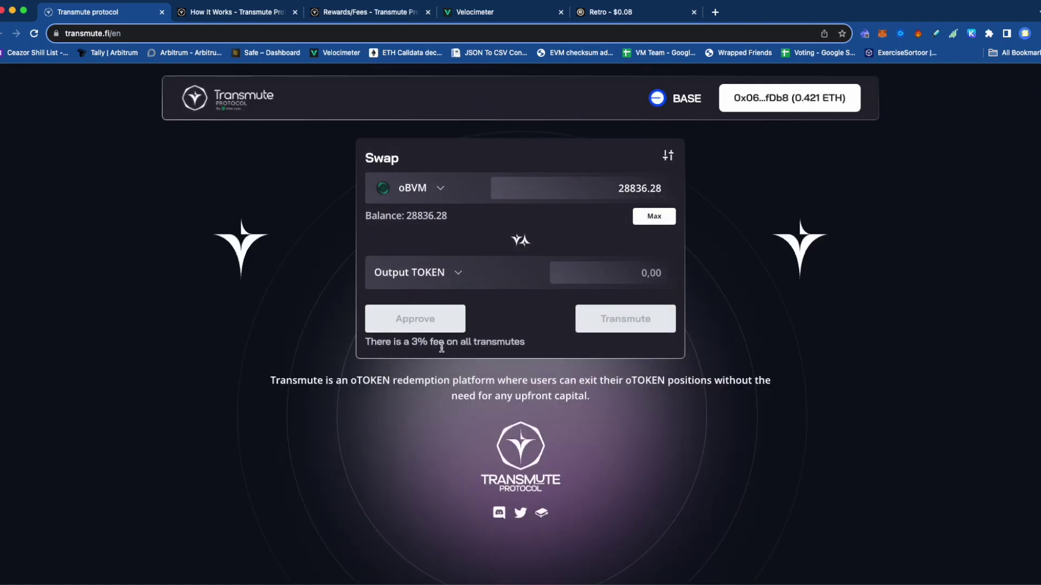
left_click(459, 273)
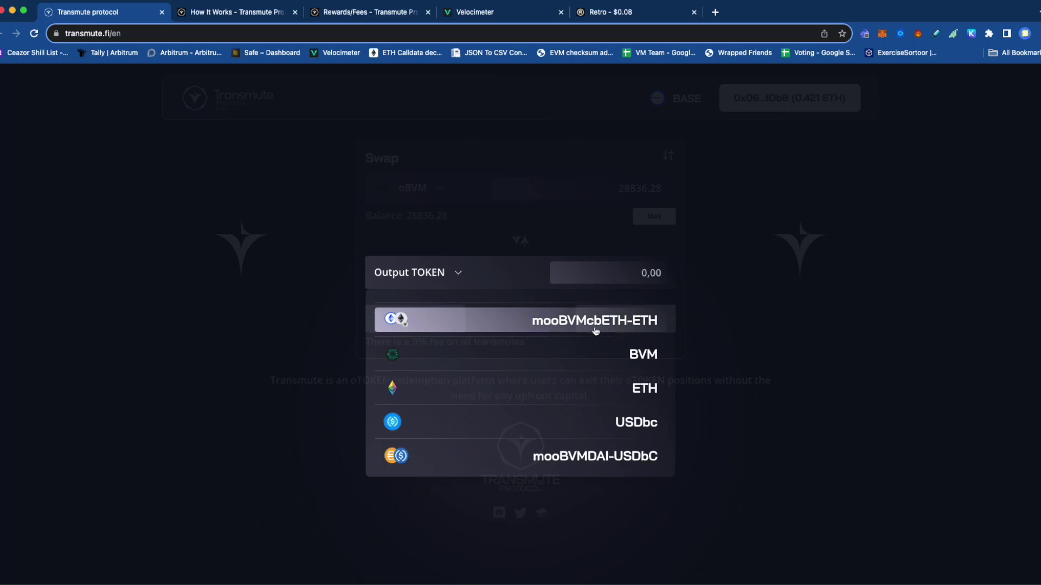
Close the output token list without choosing and bring up the Rewards/Fees documentation page.
left_click(794, 310)
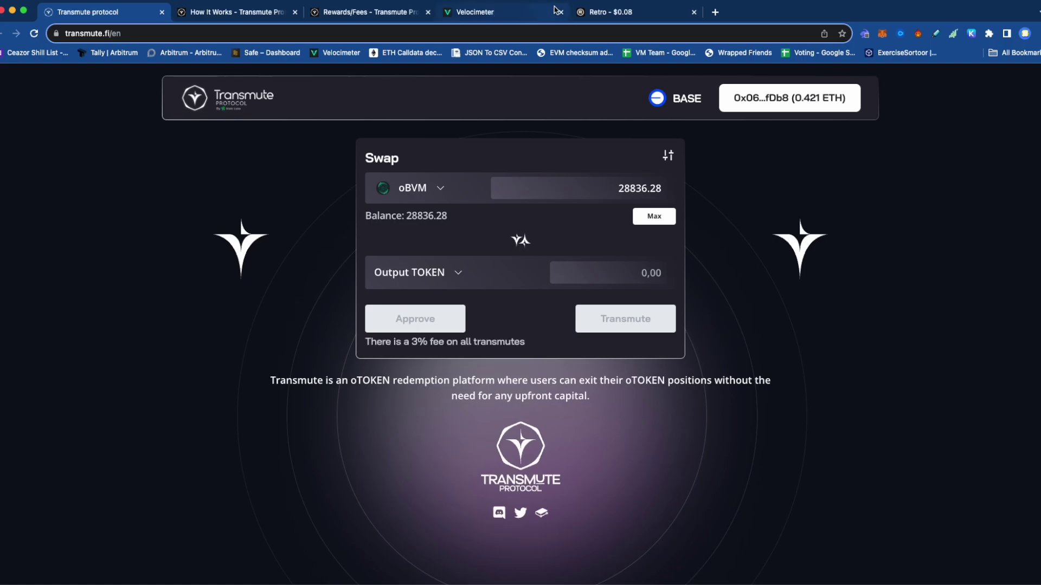
left_click(406, 12)
left_click(470, 13)
left_click(374, 13)
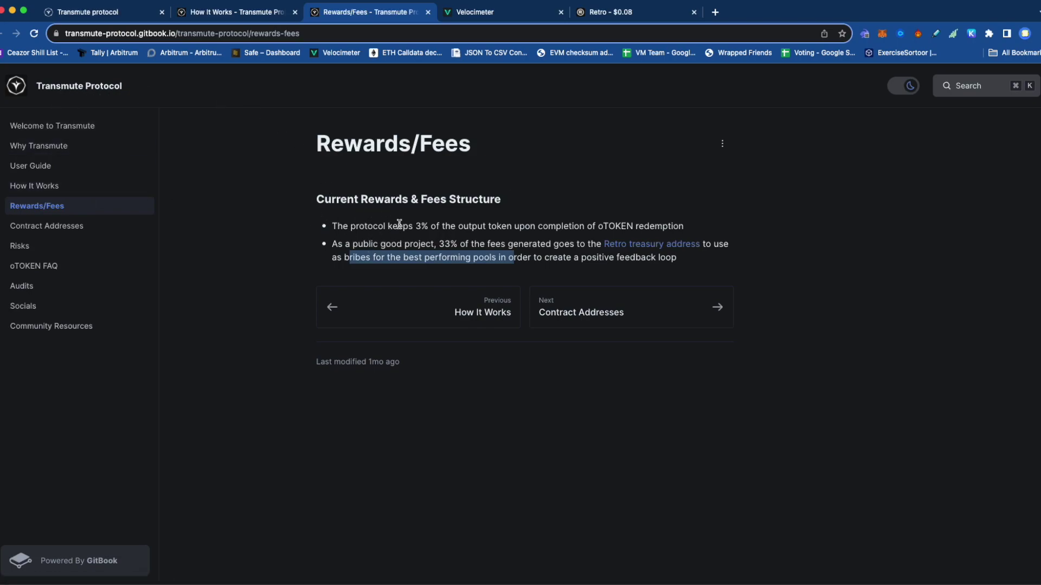
left_click_drag(398, 226, 519, 226)
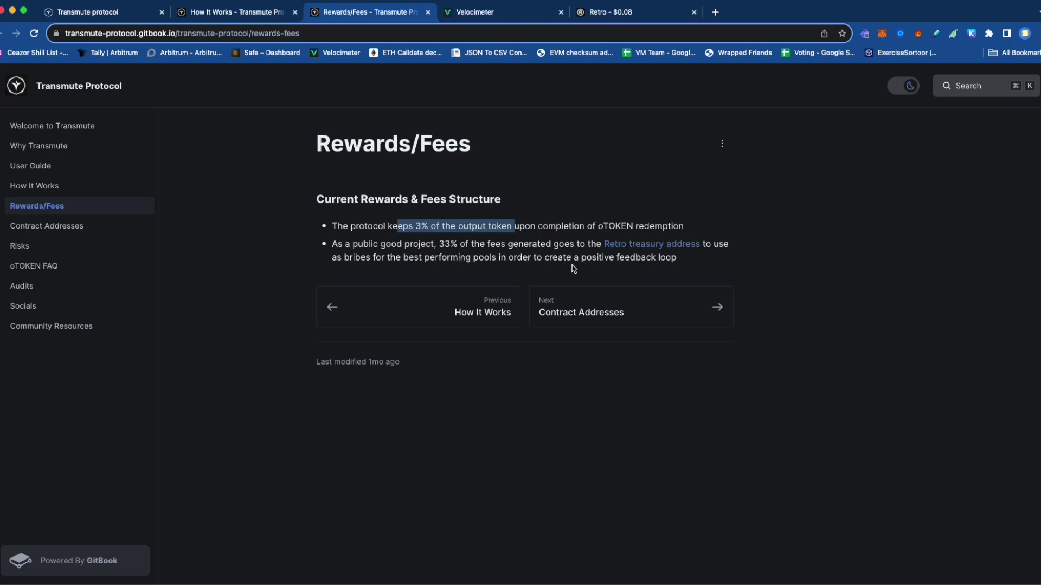
left_click_drag(344, 257, 494, 261)
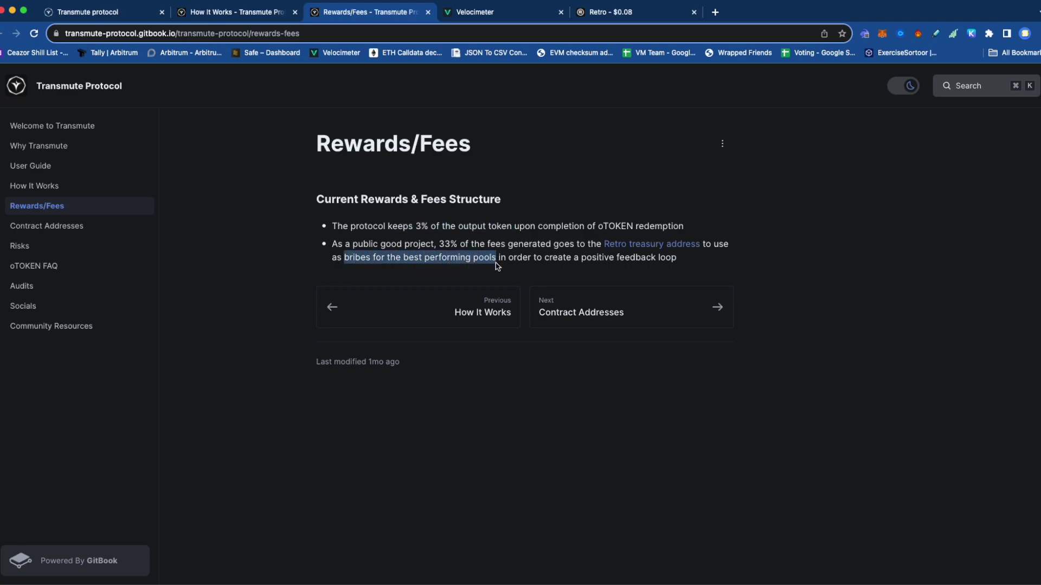
left_click(631, 13)
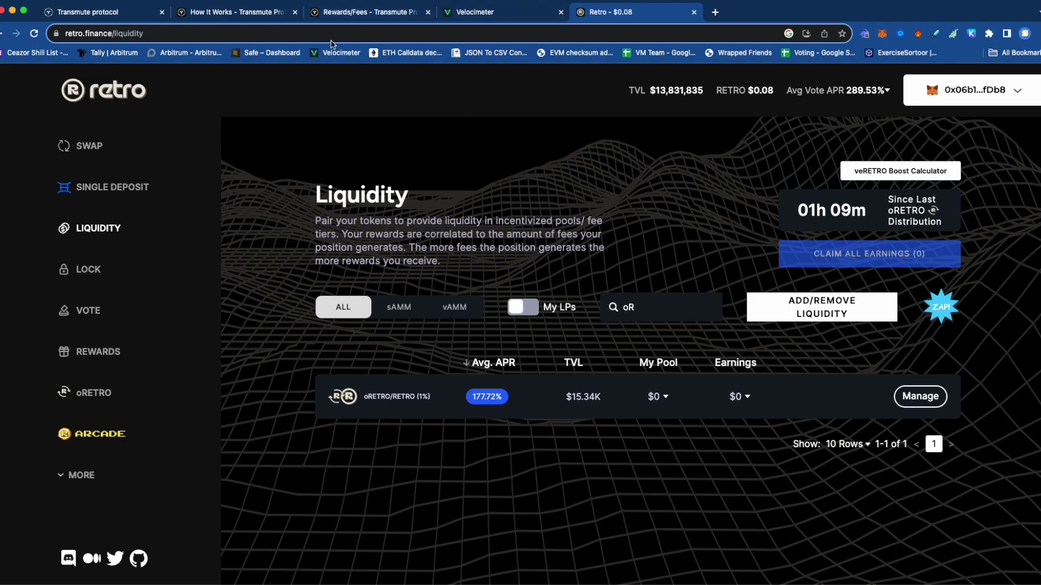
left_click(328, 13)
left_click(243, 16)
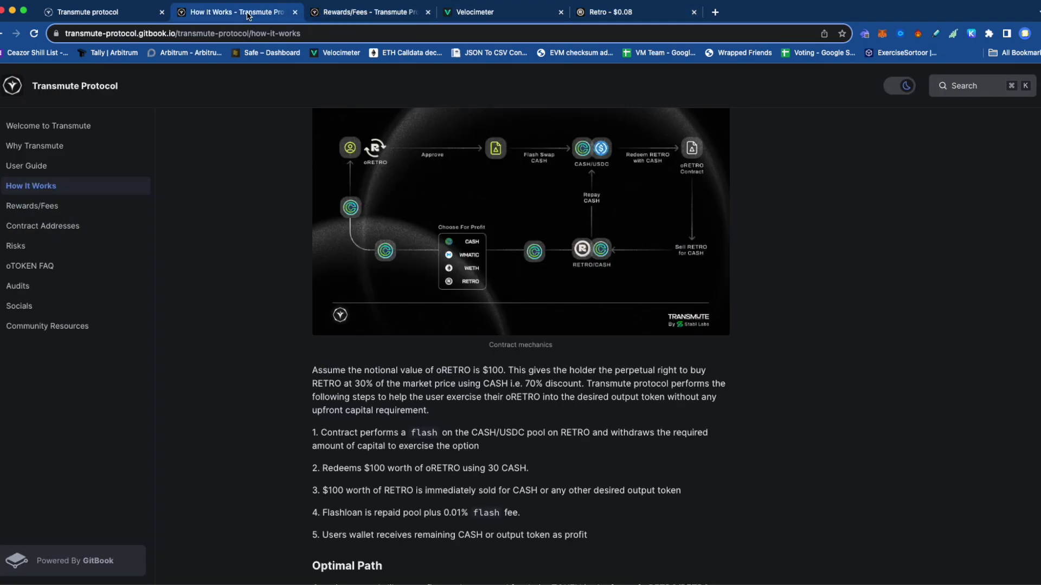
left_click(623, 14)
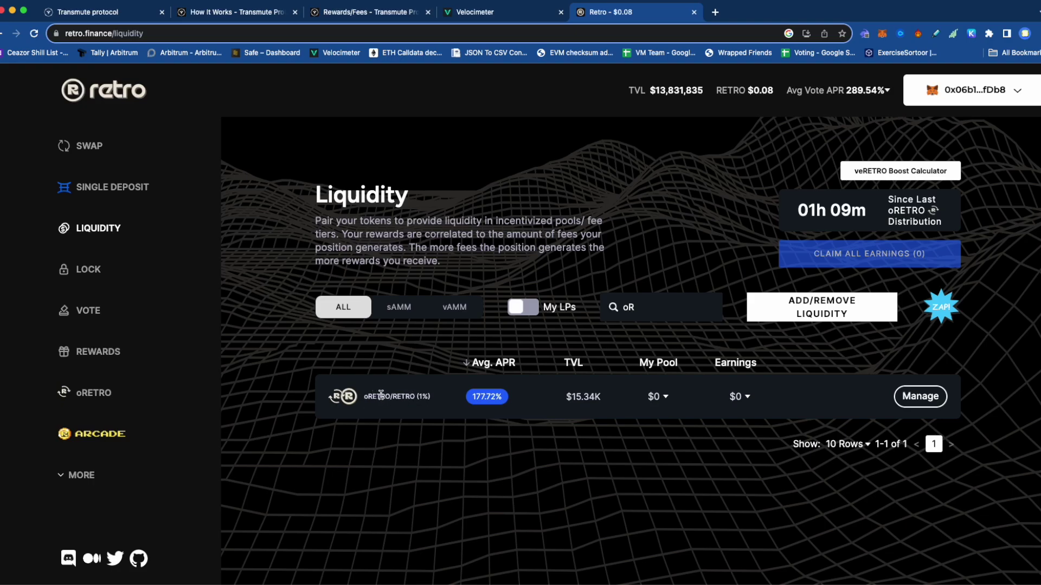
left_click_drag(415, 396, 363, 396)
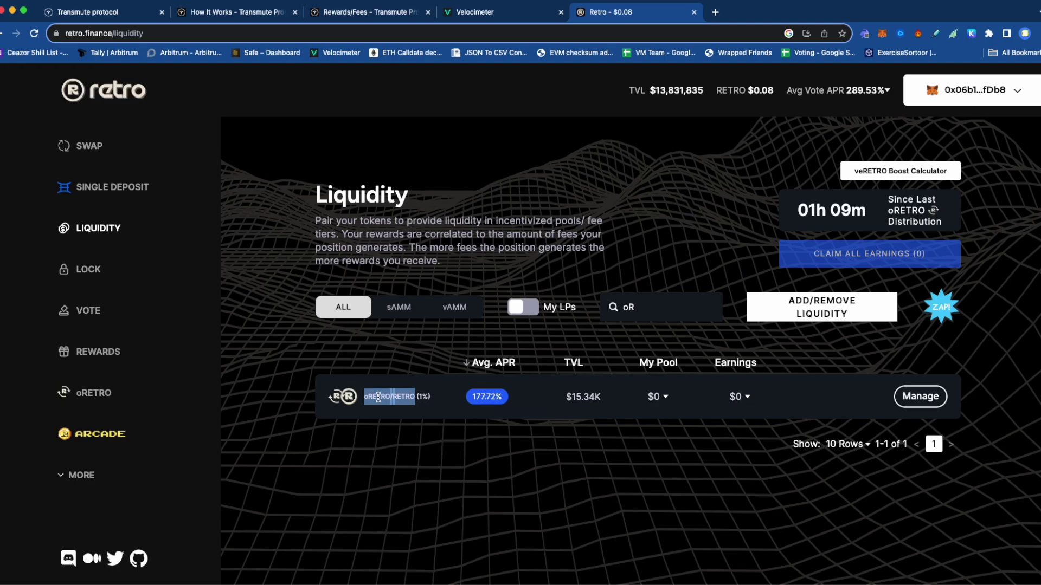
left_click(374, 12)
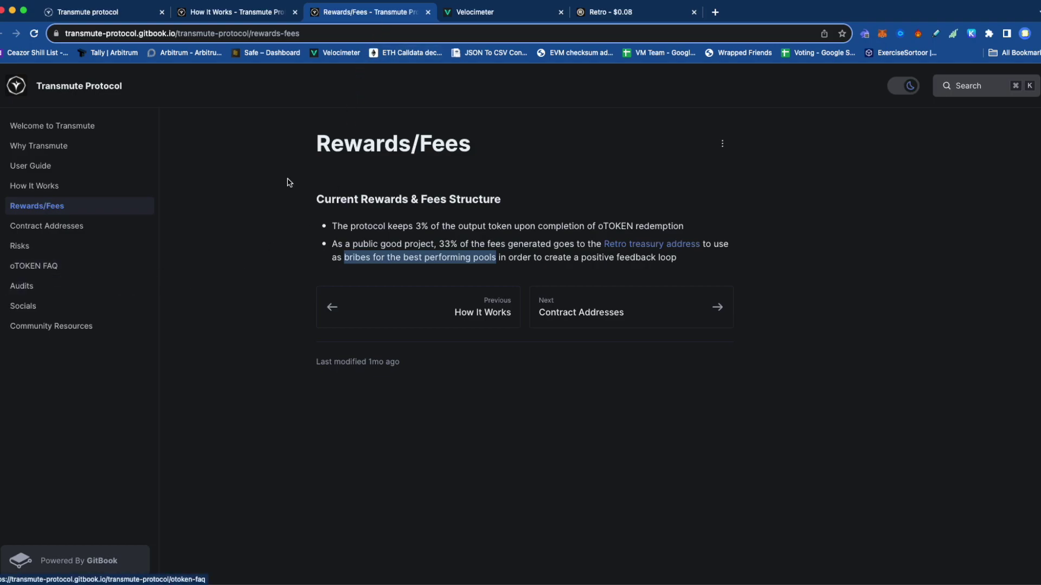
Pass through the Transmute and Velocimeter pages, then open Retro's oRETRO Options page.
left_click(117, 15)
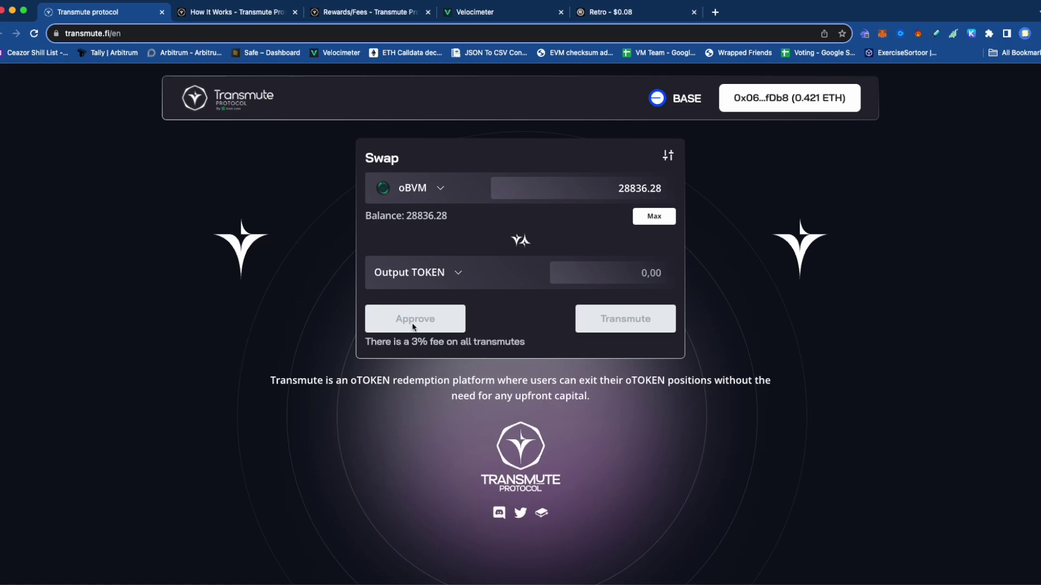
left_click(477, 12)
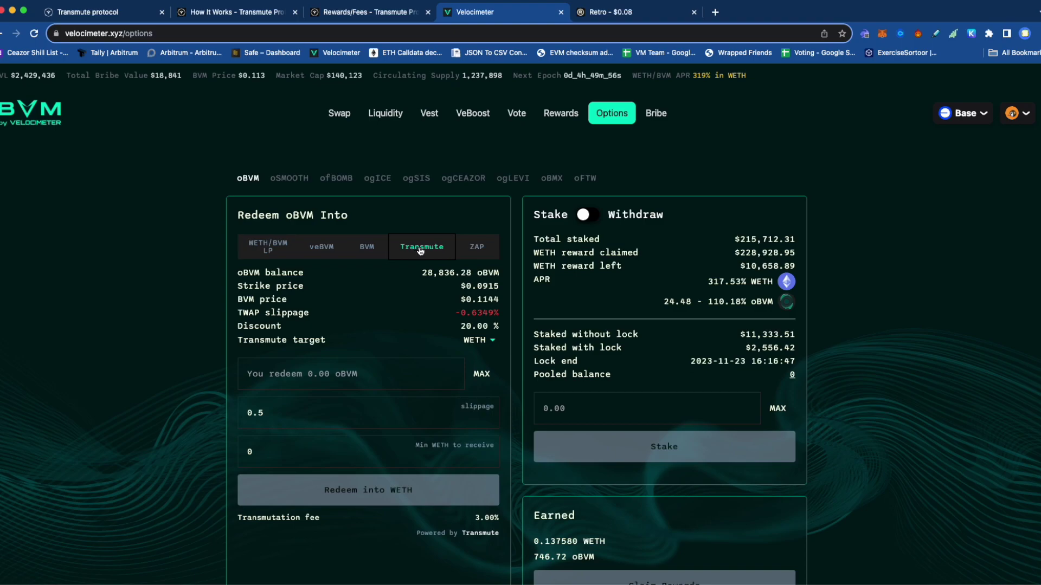
left_click(607, 14)
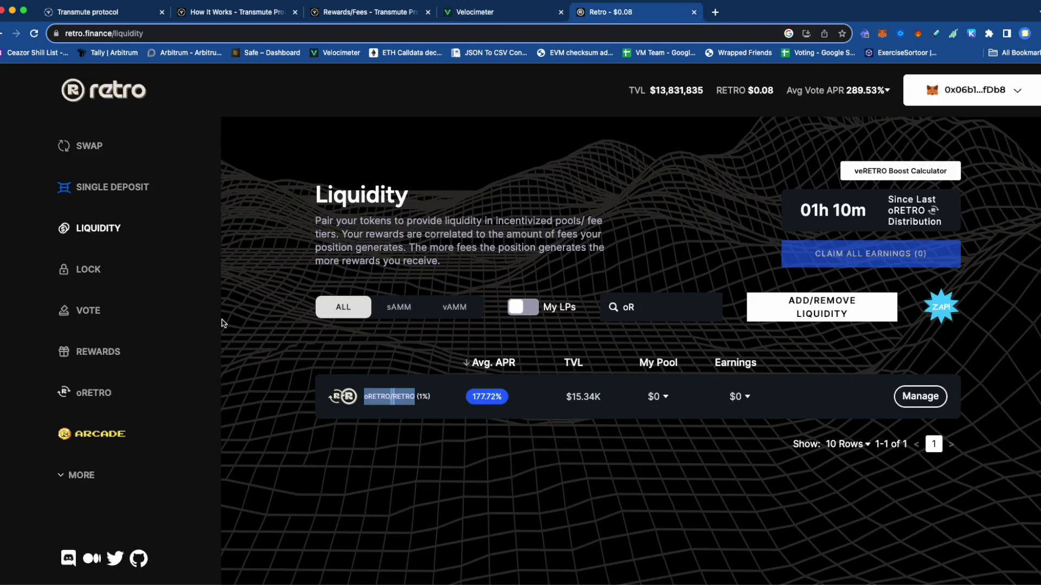
left_click(108, 399)
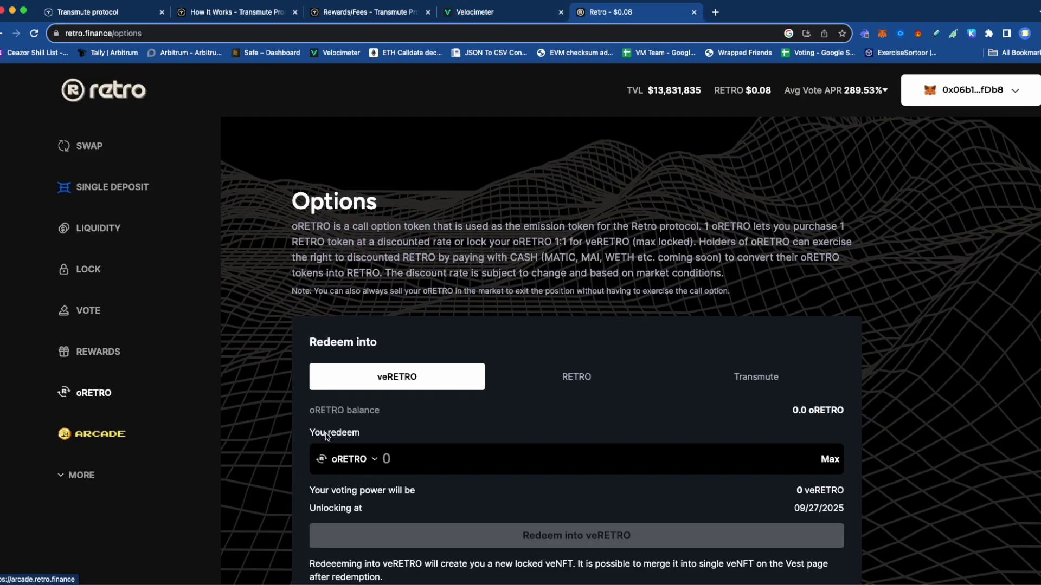
Choose the Transmute route for oRETRO, showing CASH at 60% discount, 0.5% slippage and 3% fee.
left_click(758, 381)
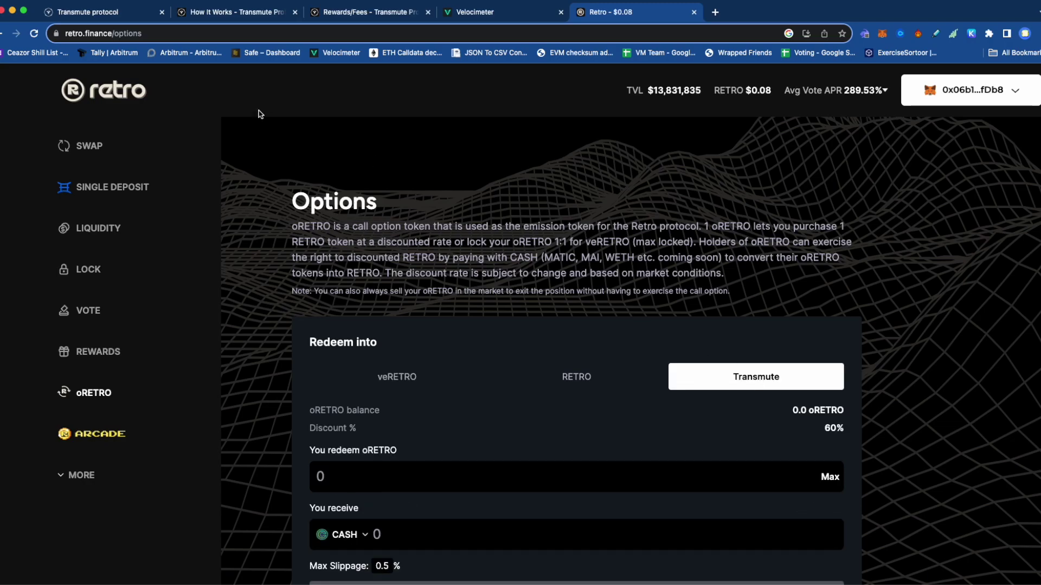
scroll(897, 442, "down", 3)
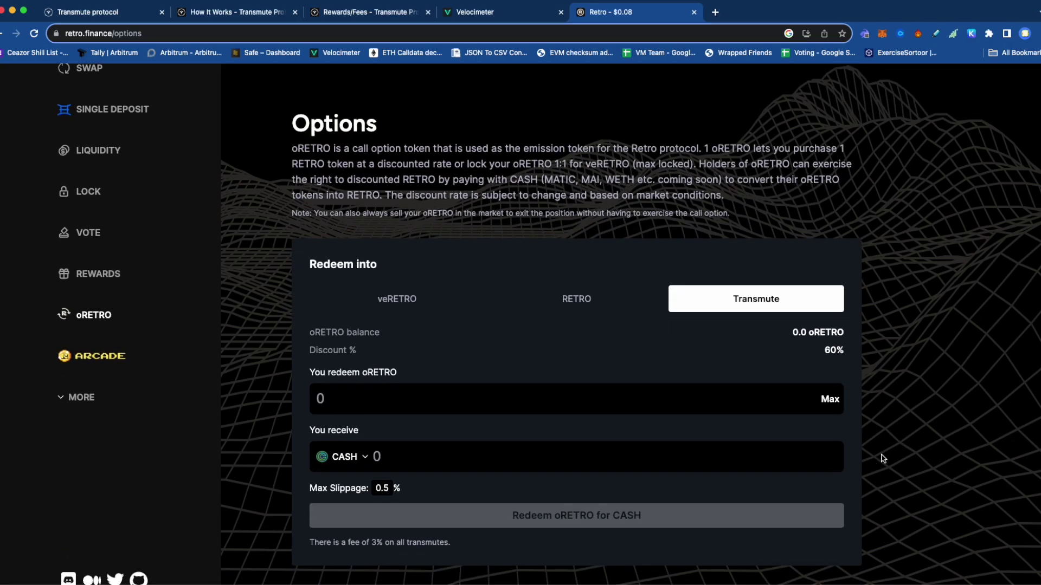